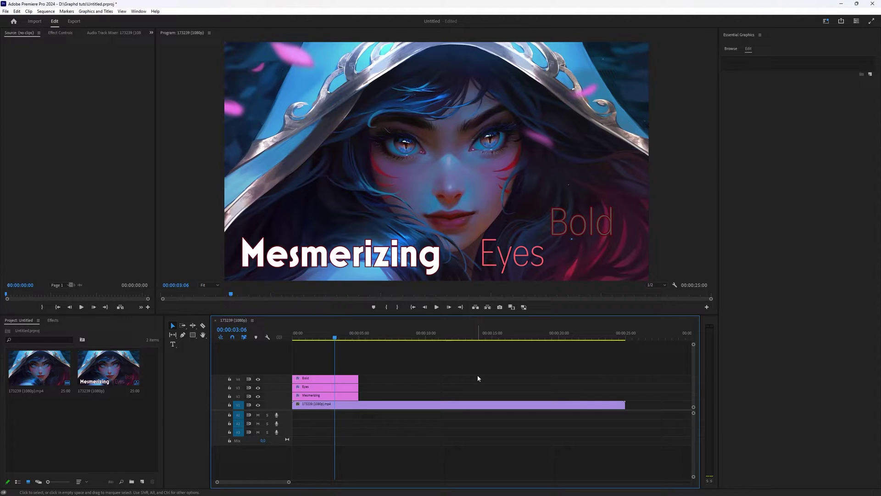
Select the Mesmerizing title clip and browse the panel list without picking a panel
click(329, 397)
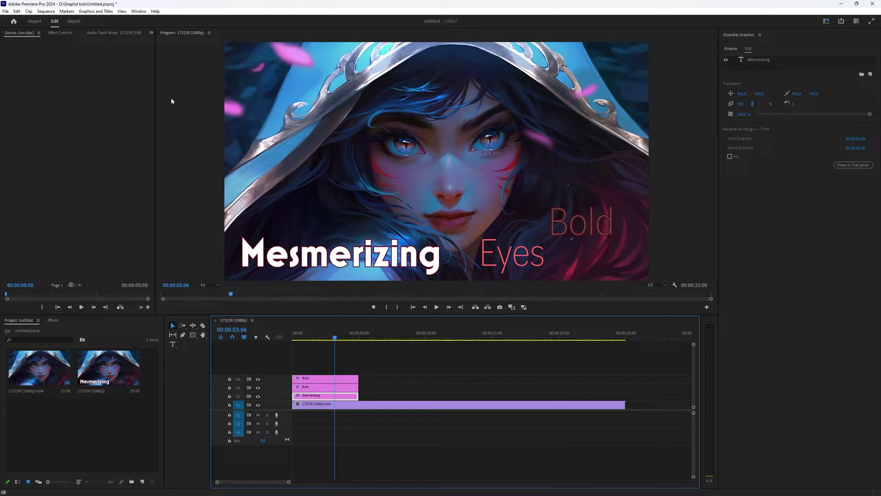
click(138, 11)
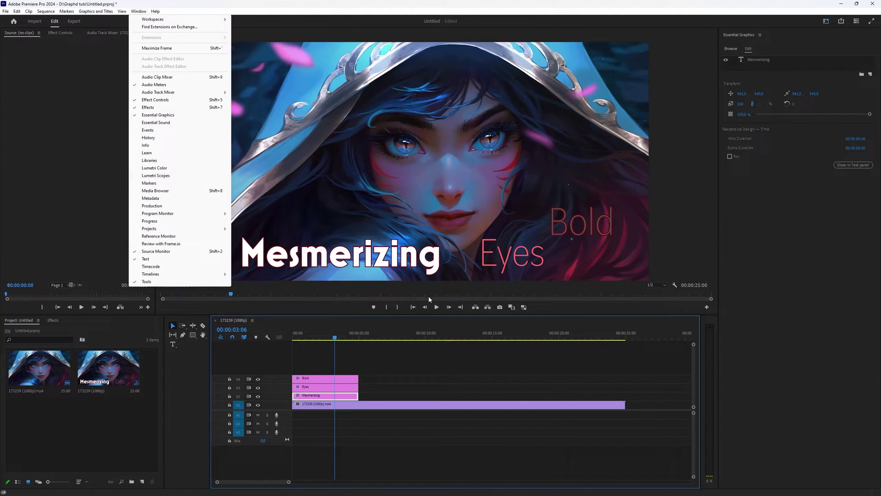
click(420, 394)
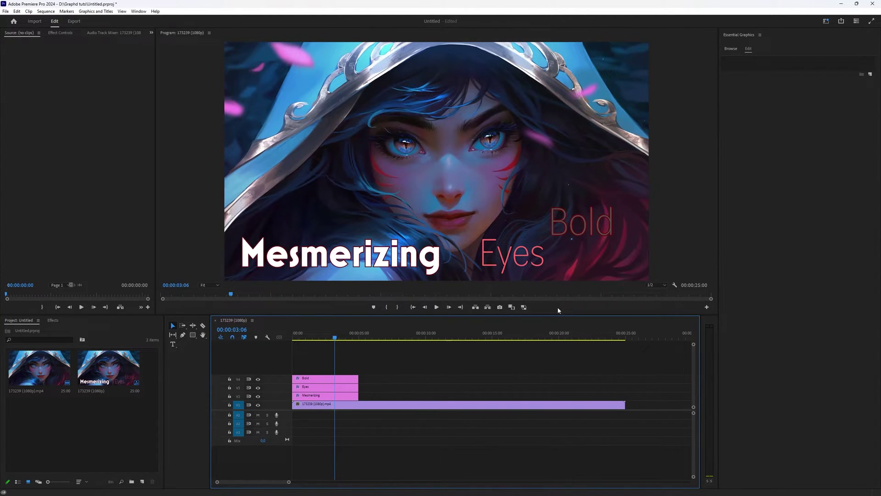
Save Mesmerizing's bold white, red-outlined look as a text style named 'bold red stroke'
click(325, 396)
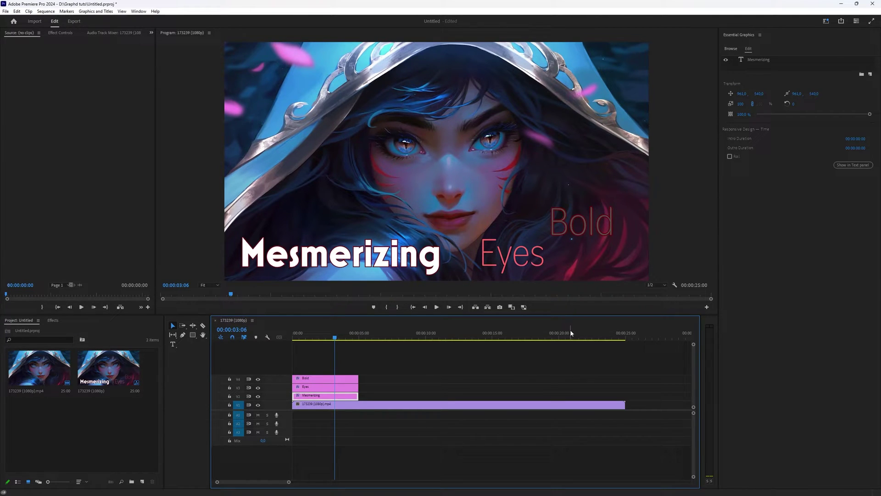
click(782, 64)
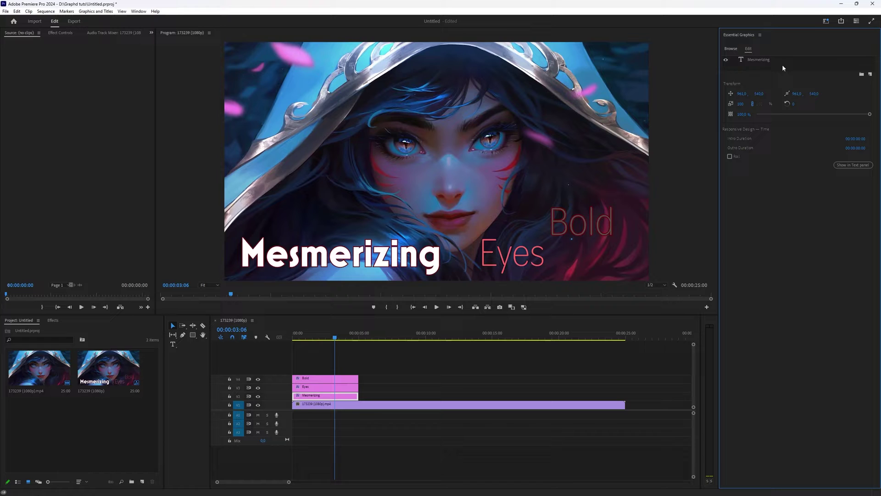
click(751, 59)
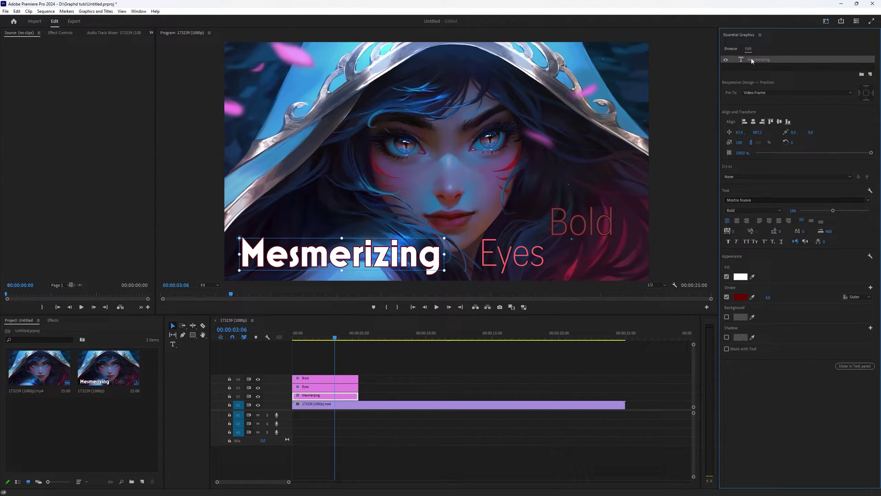
click(739, 178)
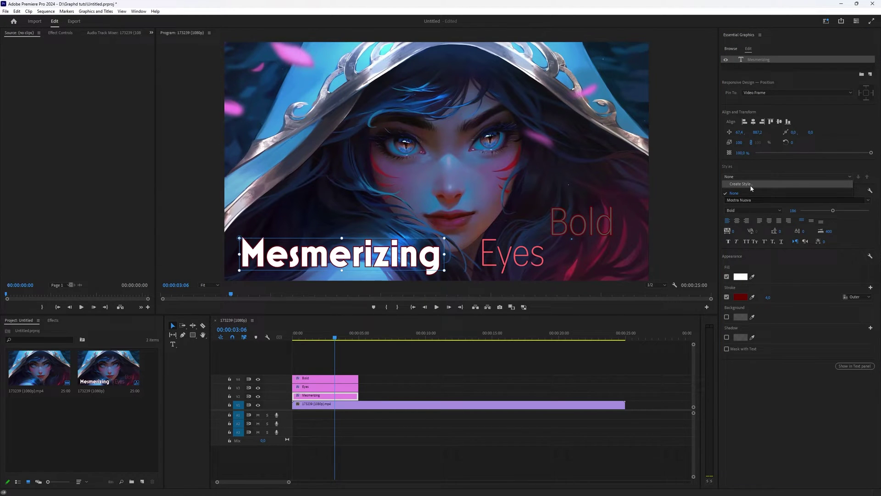
click(750, 185)
text(bold red stroke)
click(438, 257)
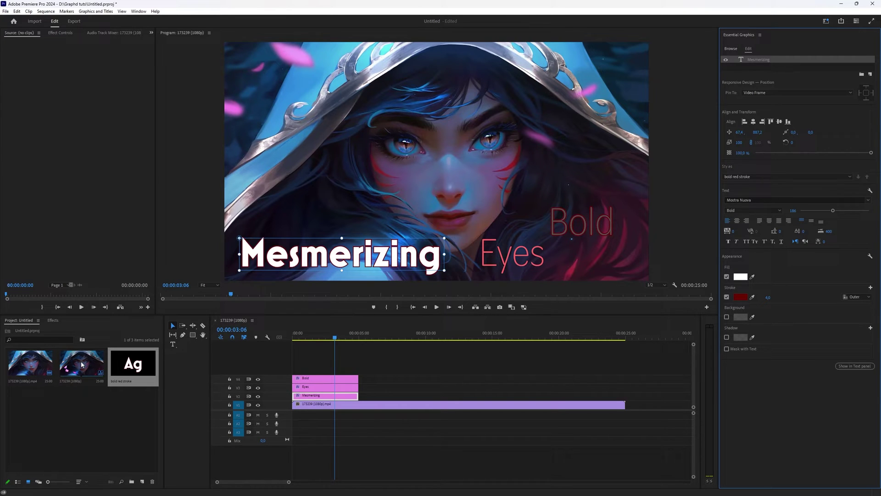
Apply the saved 'bold red stroke' style to the Eyes and Bold titles, then reselect Mesmerizing
click(86, 424)
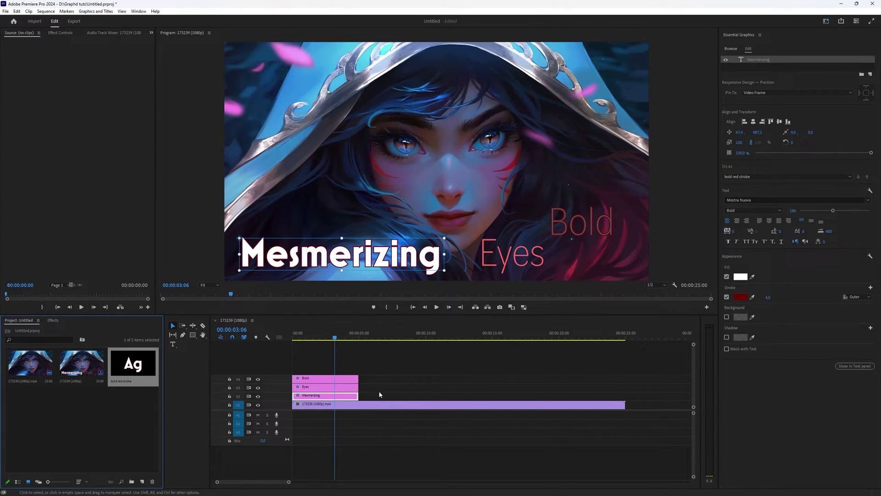
click(316, 387)
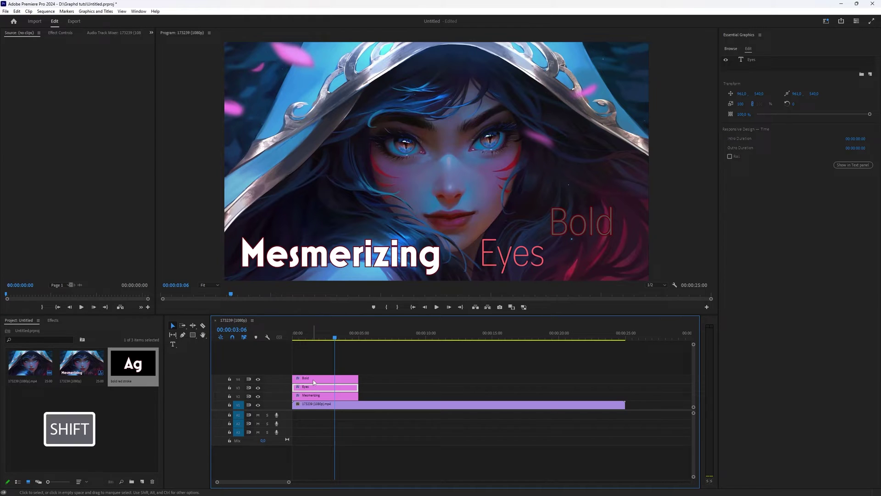
shift+click(313, 379)
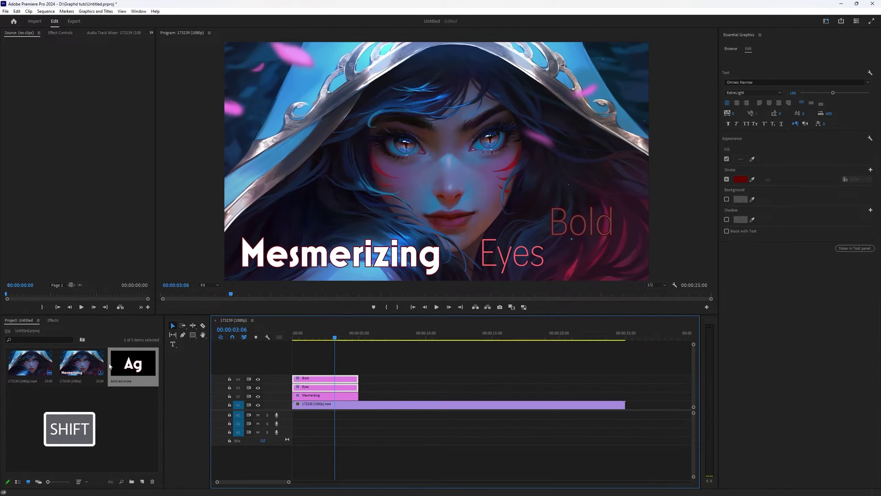
drag(126, 368, 315, 383)
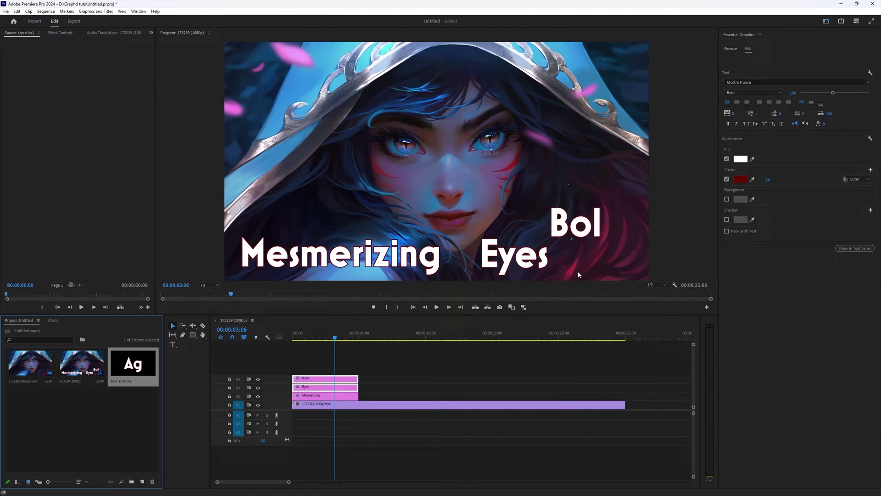
click(352, 397)
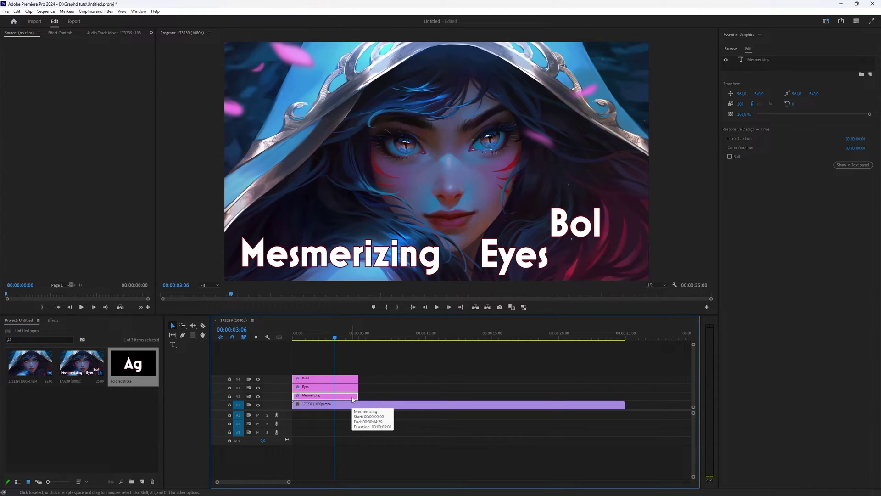
Duplicate the Bold title clip onto a new video track above it
click(316, 381)
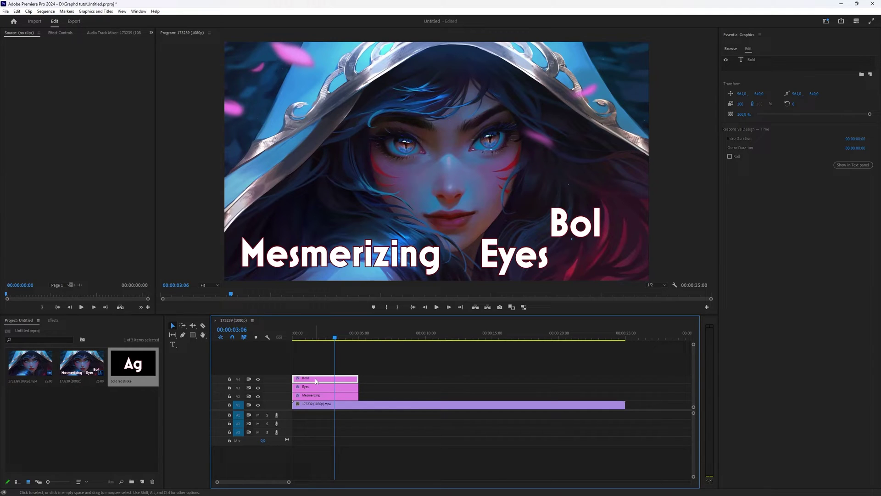
key(alt)
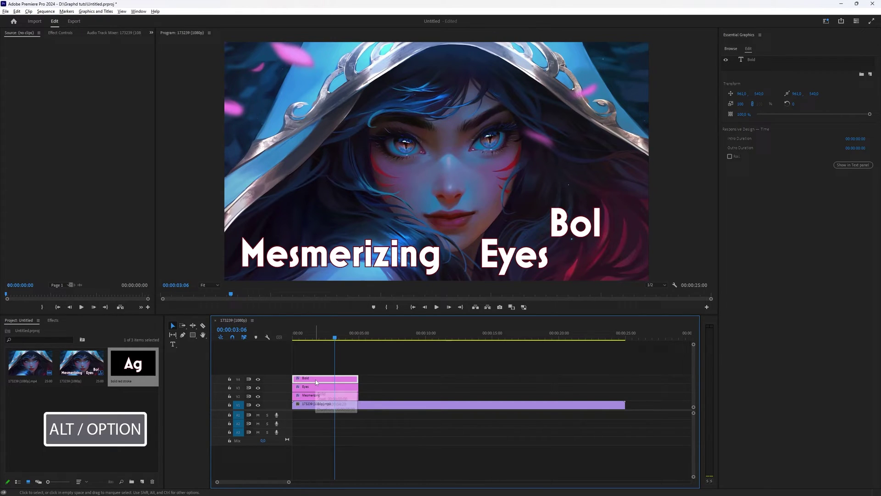
drag(316, 381, 320, 371)
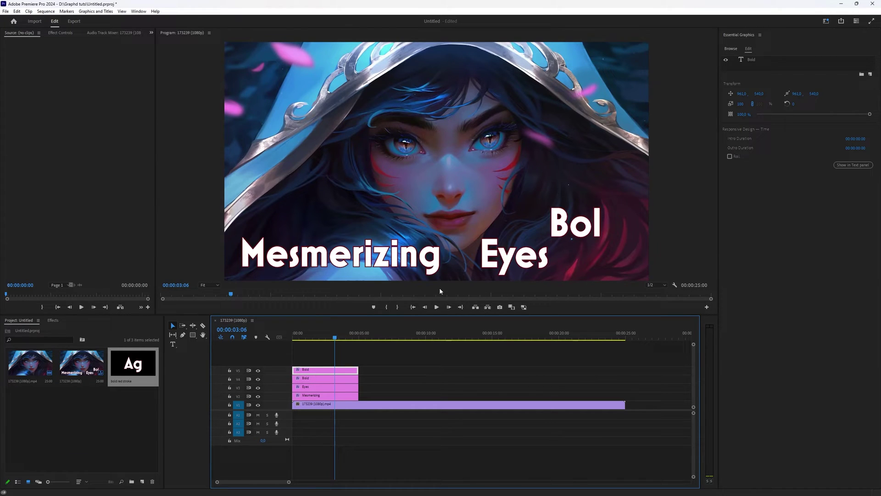
Move the duplicate title over the portrait's face and change its wording to 'text'
click(575, 222)
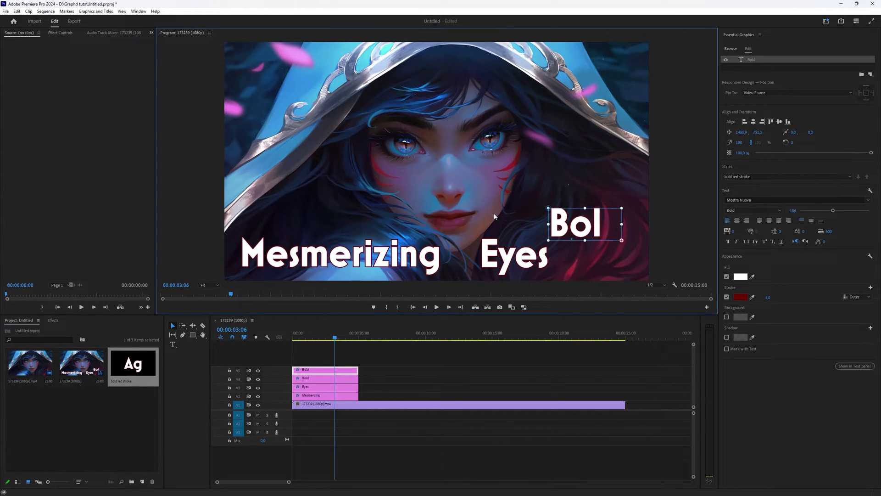
drag(548, 215, 447, 200)
double_click(446, 201)
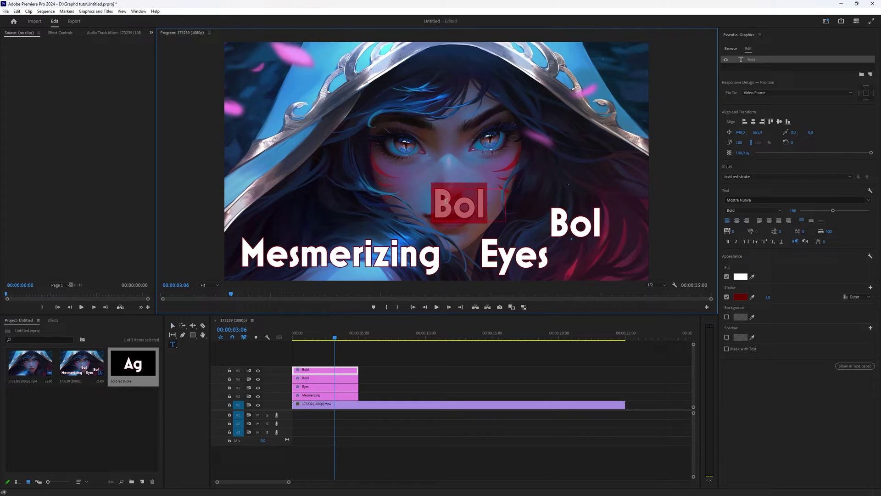
text(te)
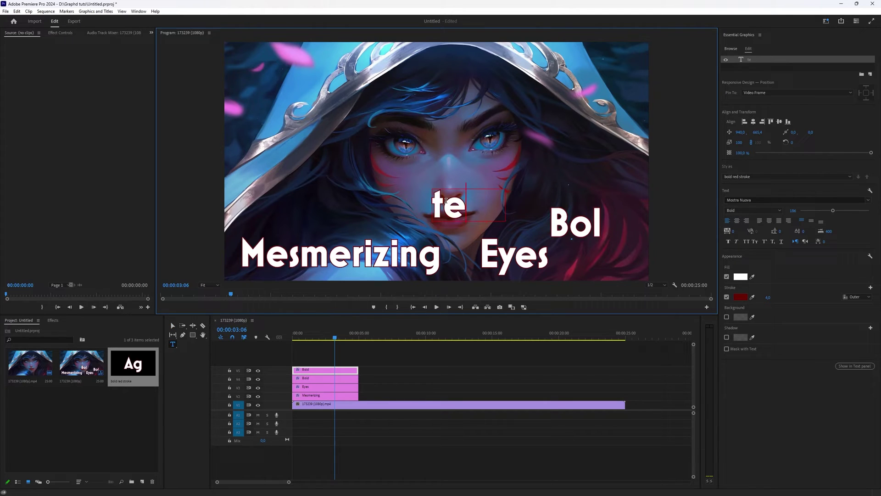
text(xt)
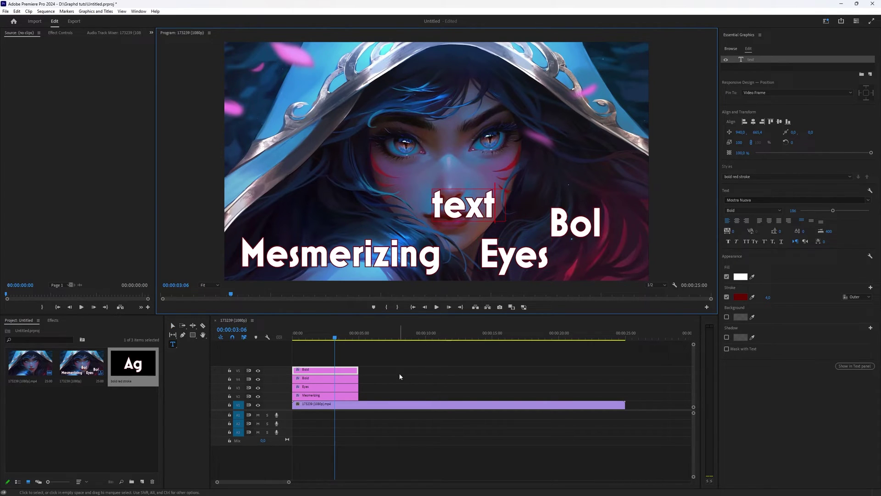
click(411, 366)
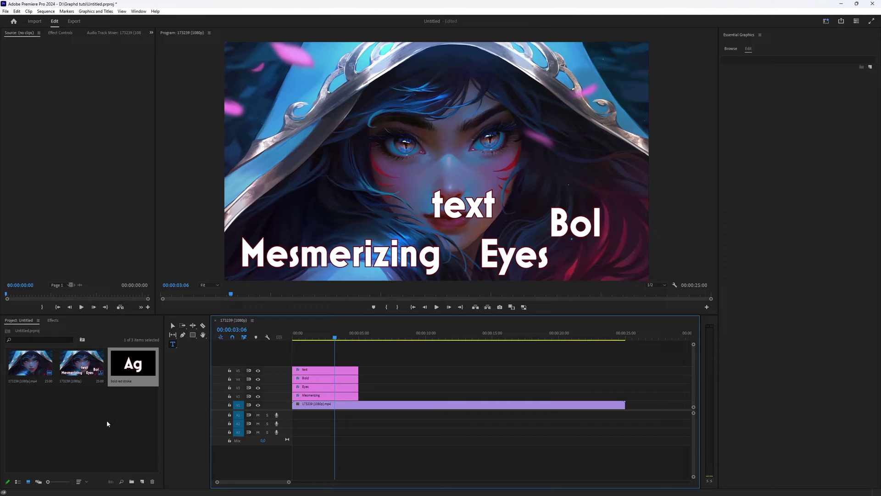
Show Mesmerizing's Essential Graphics settings and open its Styles list to confirm 'bold red stroke'
click(319, 395)
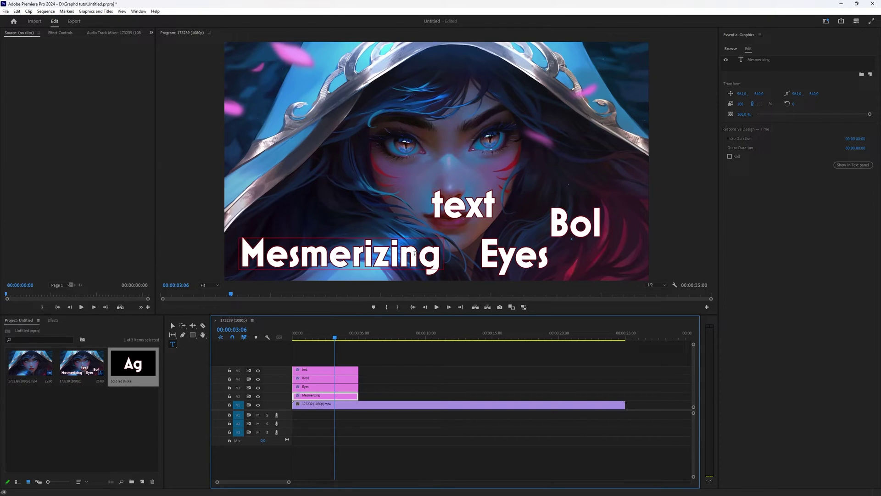
click(763, 60)
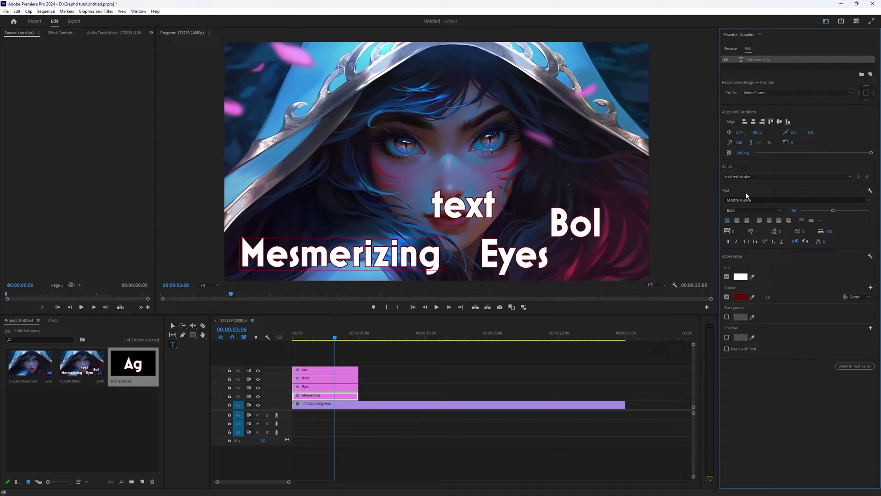
click(765, 179)
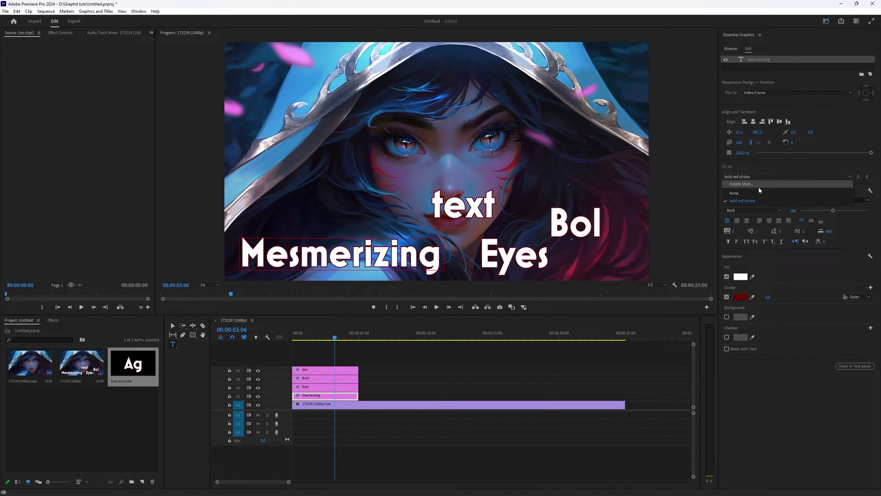